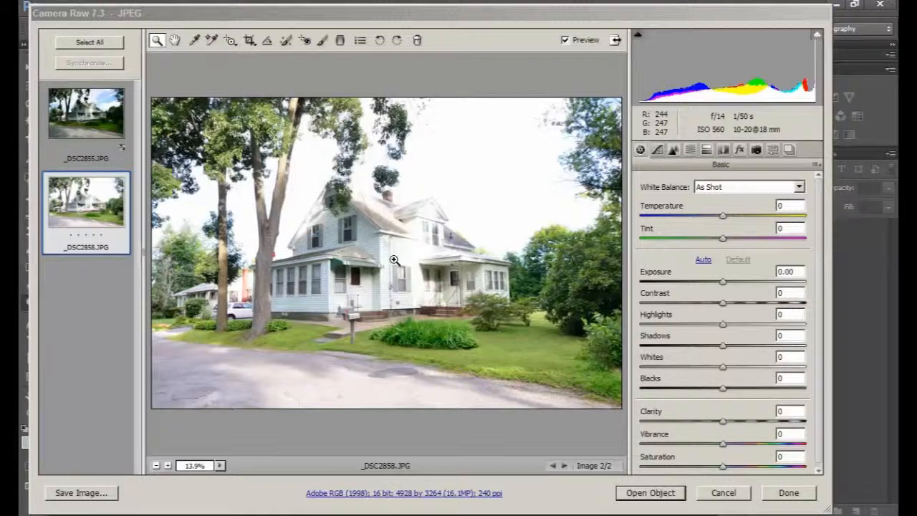
Step: On the _DSC2855.JPG photo, turn on the highlight clipping warning and lower Highlights to -60
{"action": "left_click", "coordinate": [90, 106]}
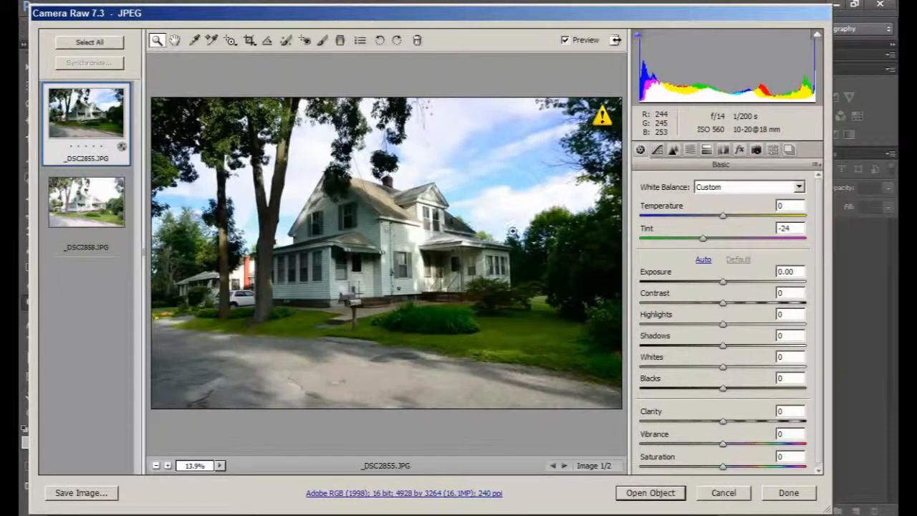
{"action": "left_click", "coordinate": [817, 36]}
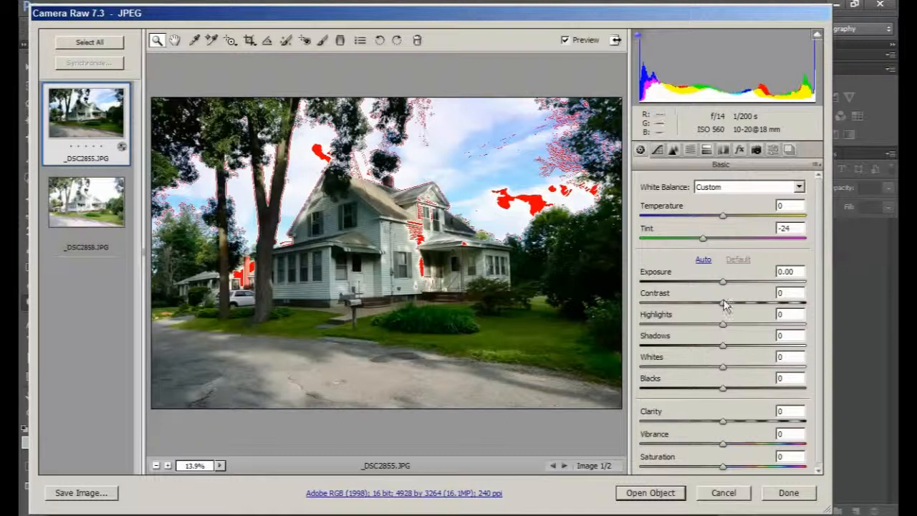
{"action": "left_click", "coordinate": [724, 327]}
{"action": "left_click_drag", "start_coordinate": [724, 328], "coordinate": [673, 335]}
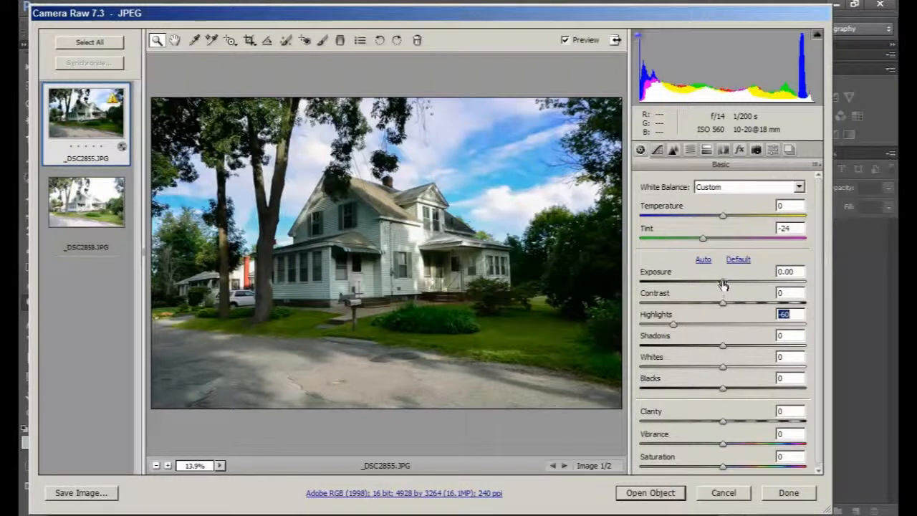
Step: Brighten the whole house photo by setting Shadows to +44 and Exposure to +1.00
{"action": "key", "text": "Tab"}
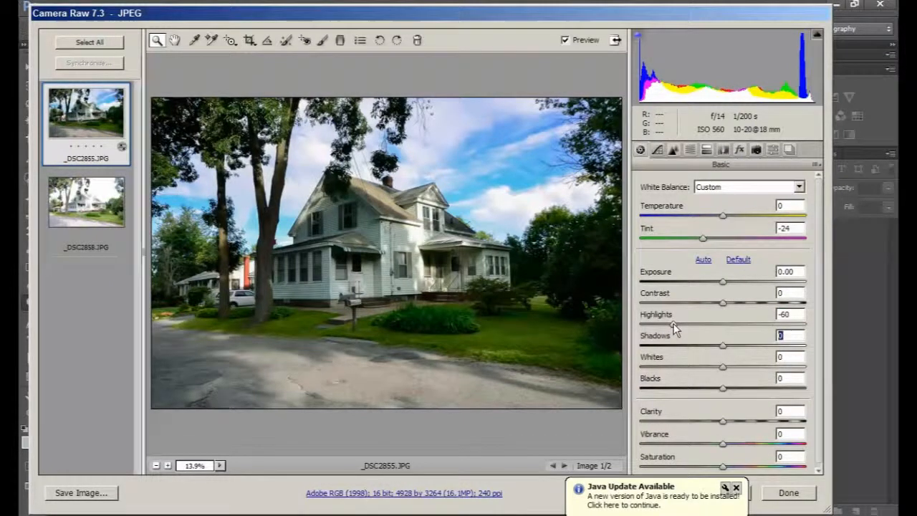
{"action": "left_click_drag", "start_coordinate": [723, 352], "coordinate": [824, 347]}
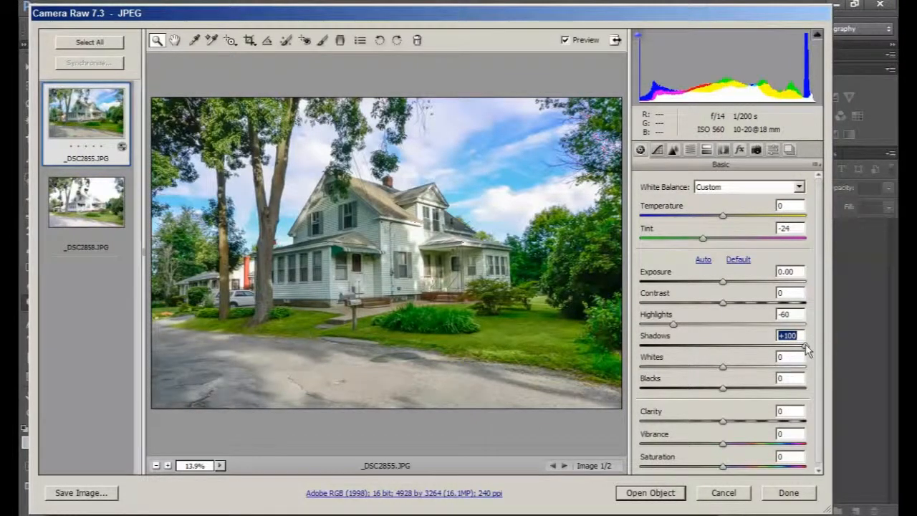
{"action": "left_click_drag", "start_coordinate": [805, 345], "coordinate": [761, 353]}
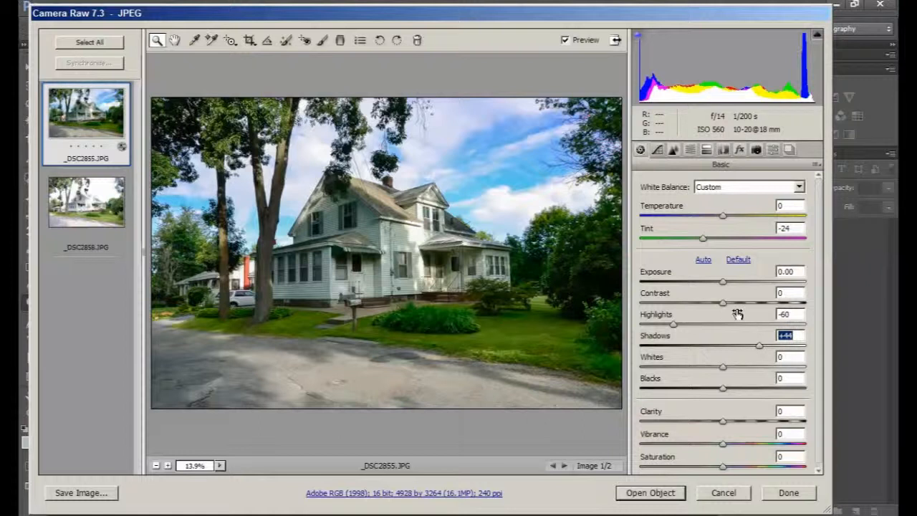
{"action": "left_click", "coordinate": [722, 282]}
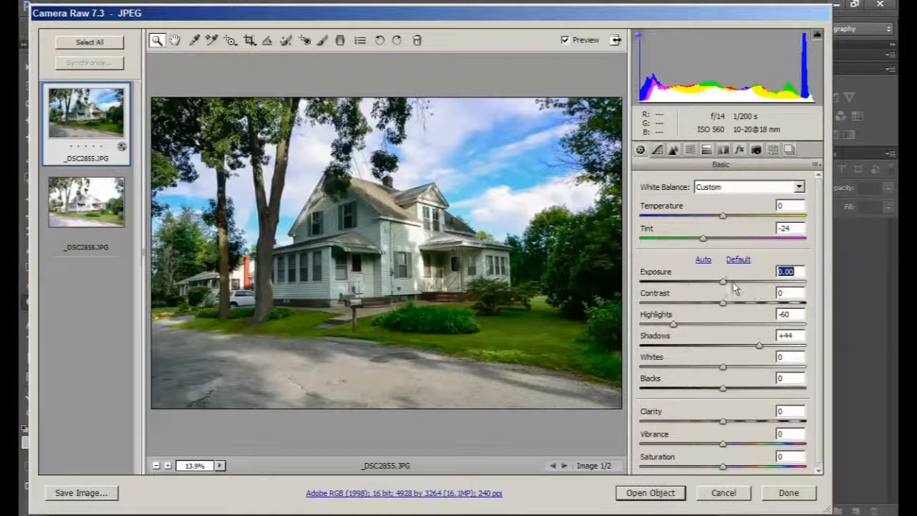
{"action": "left_click_drag", "start_coordinate": [725, 285], "coordinate": [741, 286]}
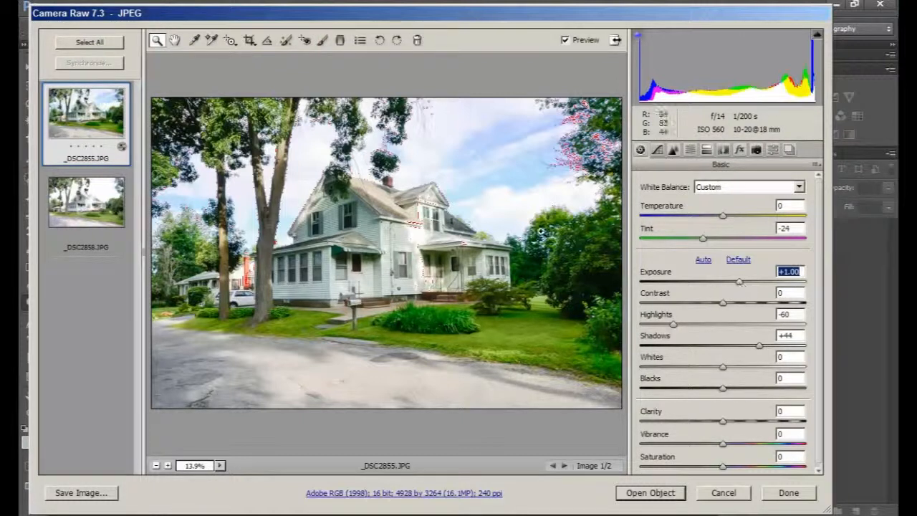
Step: Paint over the sky above and beside the house using the Adjustment Brush with its exposure of -3.10
{"action": "left_click", "coordinate": [322, 40]}
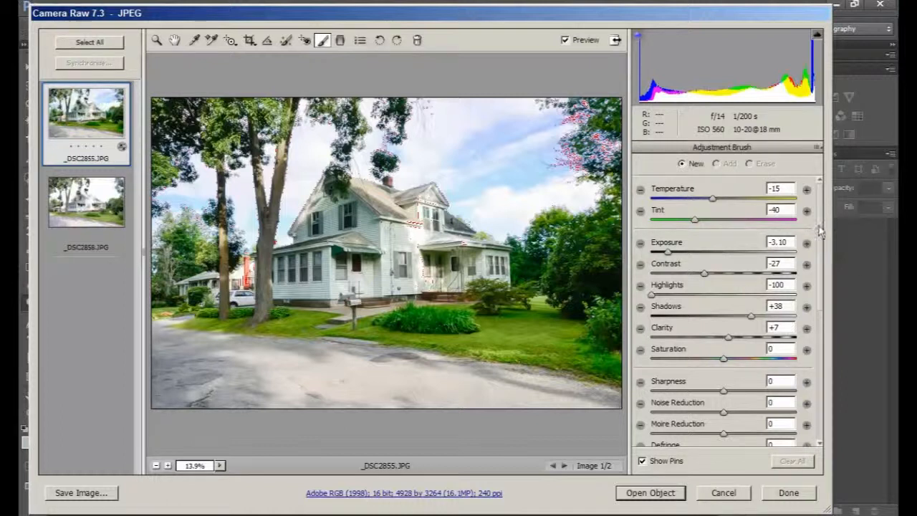
{"action": "left_click_drag", "start_coordinate": [821, 226], "coordinate": [837, 366]}
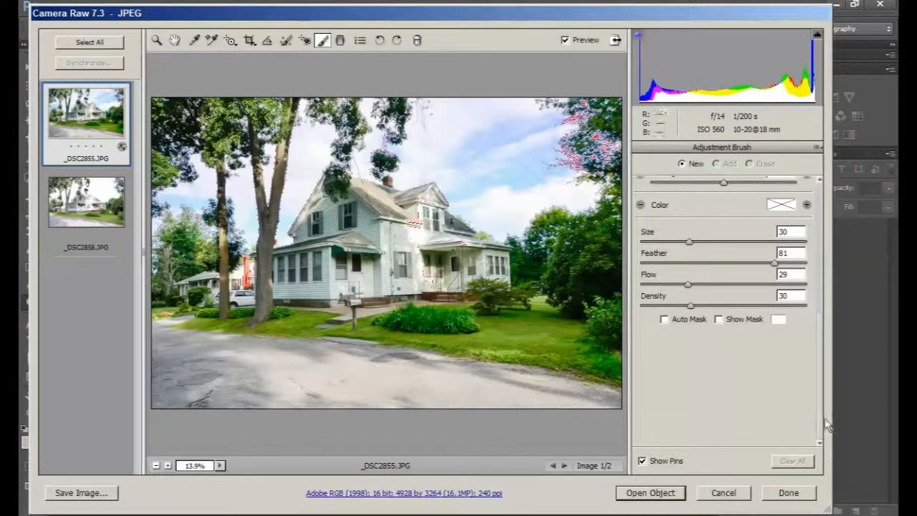
{"action": "left_click_drag", "start_coordinate": [820, 423], "coordinate": [823, 242]}
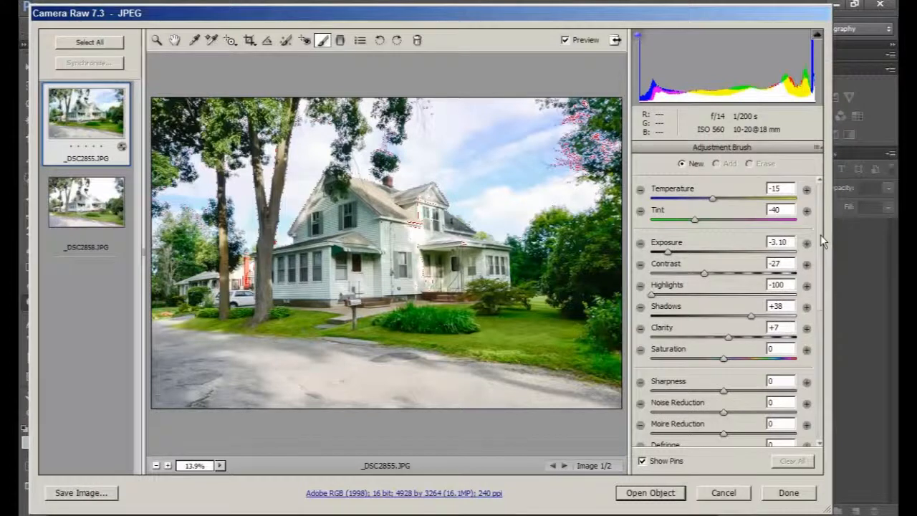
{"action": "left_click", "coordinate": [495, 129]}
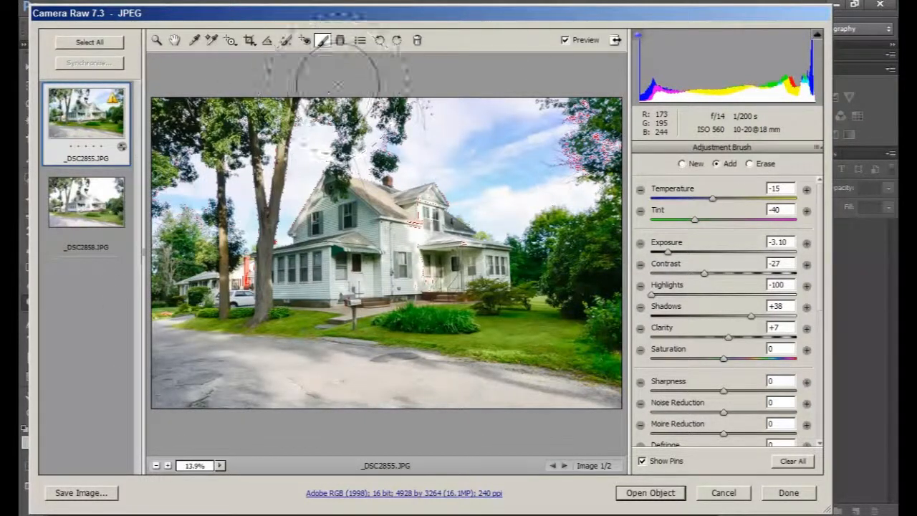
{"action": "left_click_drag", "start_coordinate": [503, 119], "coordinate": [566, 136]}
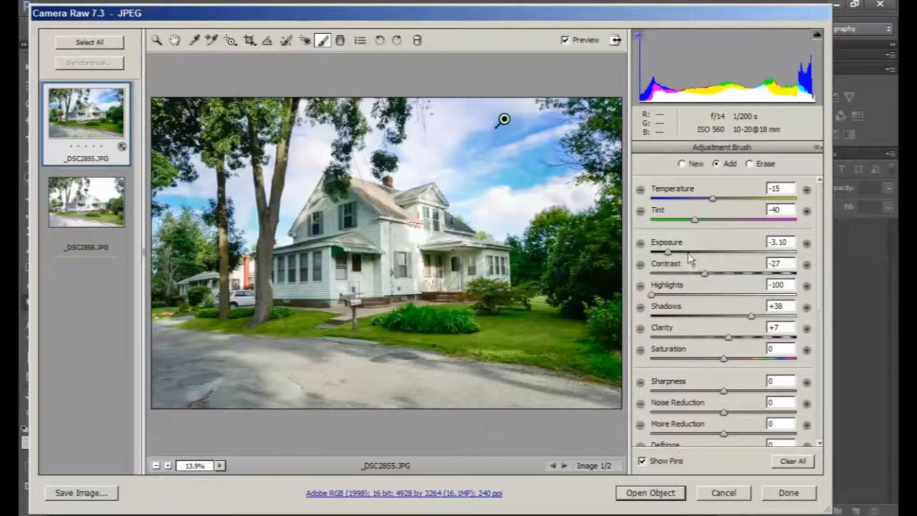
Step: Set the sky brush adjustment's Exposure to -4.00 and its Highlights to -31
{"action": "left_click_drag", "start_coordinate": [668, 252], "coordinate": [652, 259]}
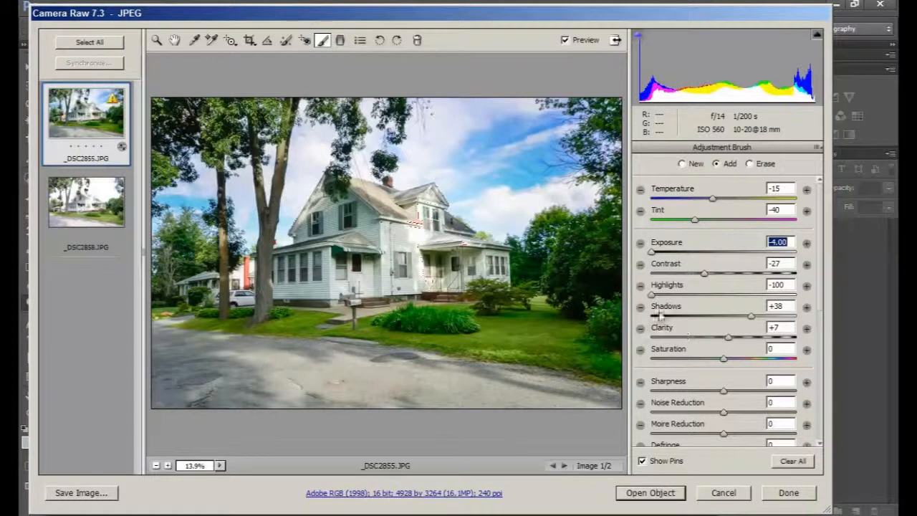
{"action": "left_click_drag", "start_coordinate": [654, 296], "coordinate": [806, 309]}
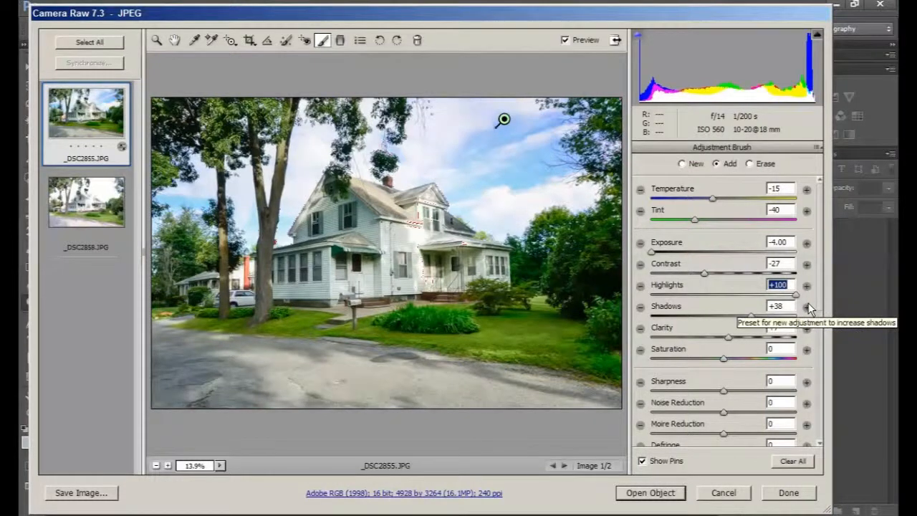
{"action": "left_click_drag", "start_coordinate": [795, 294], "coordinate": [702, 297]}
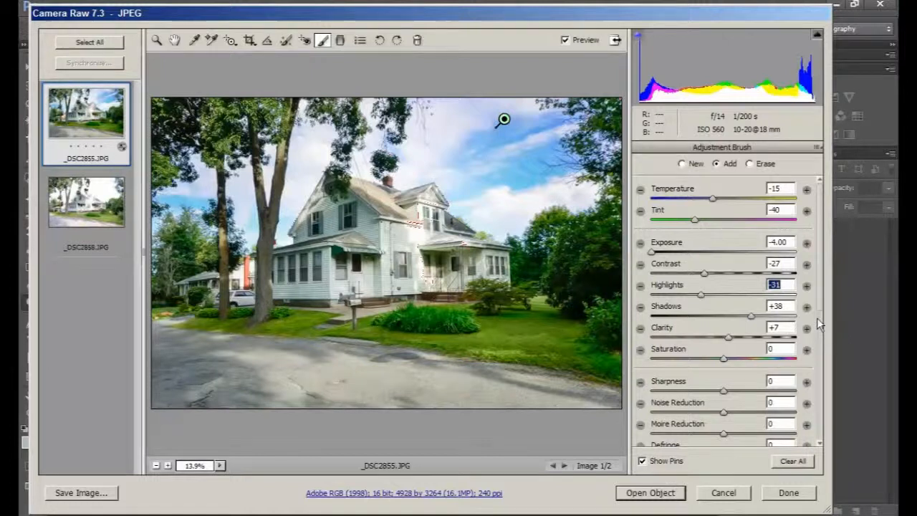
Step: Set the sky brush adjustment's Clarity to +56 and its Contrast to -57
{"action": "scroll", "coordinate": [817, 317], "scroll_direction": "down", "scroll_amount": 5}
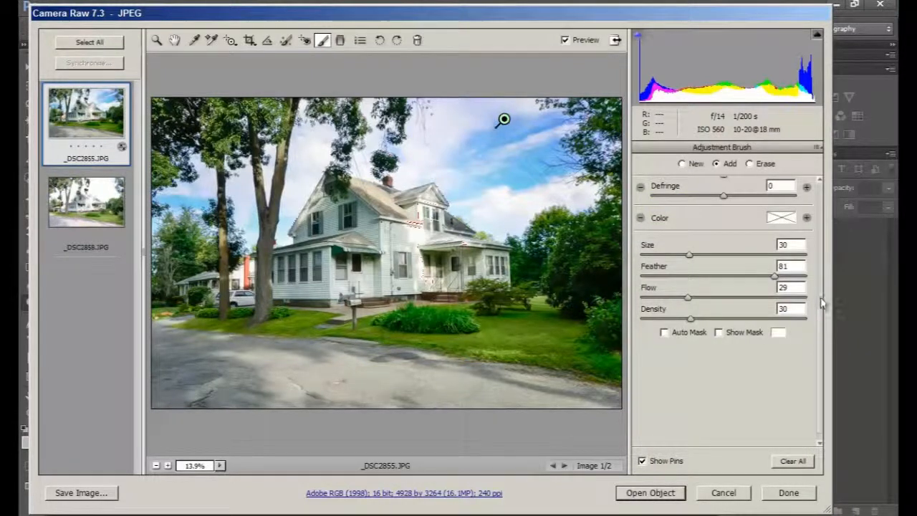
{"action": "scroll", "coordinate": [823, 339], "scroll_direction": "up", "scroll_amount": 4}
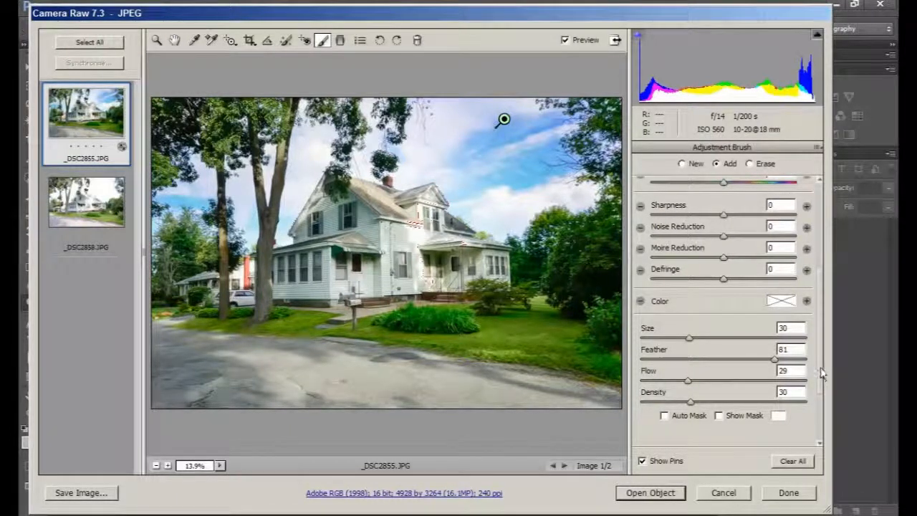
{"action": "scroll", "coordinate": [820, 351], "scroll_direction": "up", "scroll_amount": 4}
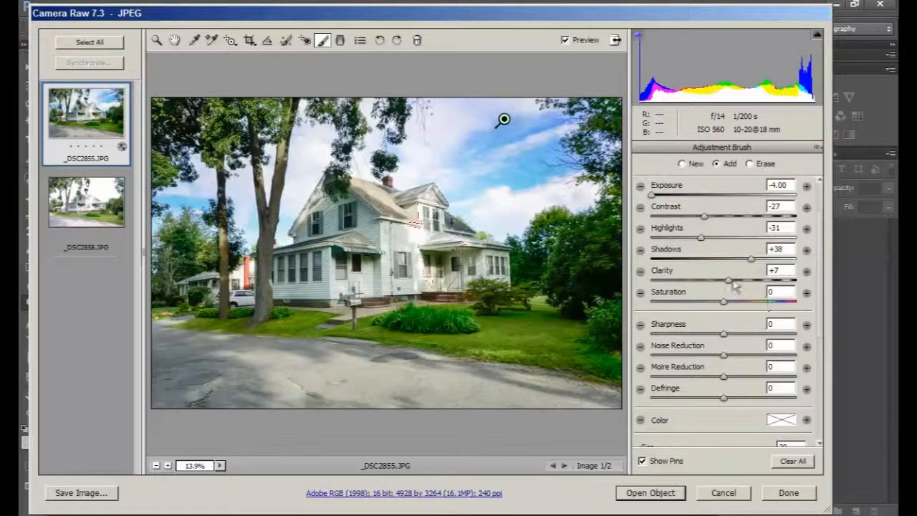
{"action": "left_click_drag", "start_coordinate": [729, 280], "coordinate": [765, 285]}
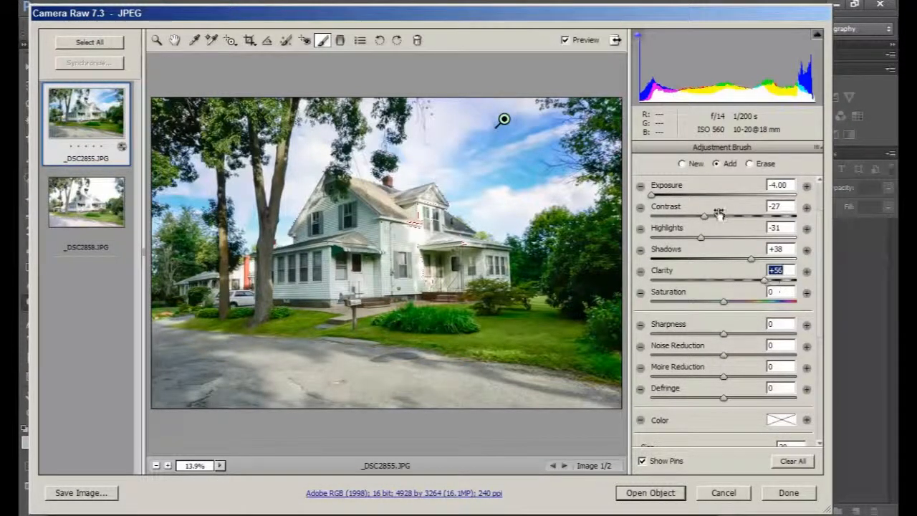
{"action": "left_click_drag", "start_coordinate": [703, 215], "coordinate": [683, 219]}
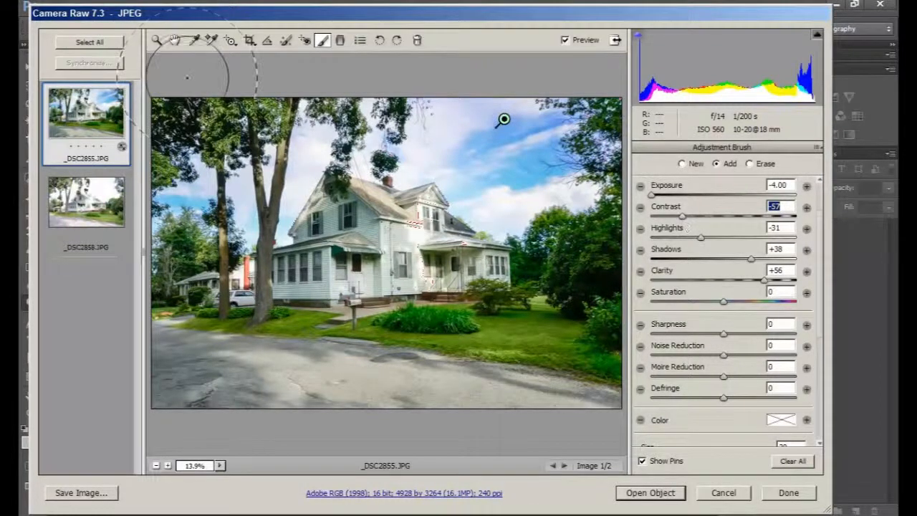
Step: Return to the global Basic adjustments and set Tint to -31 and Exposure to +1.75
{"action": "left_click", "coordinate": [156, 42]}
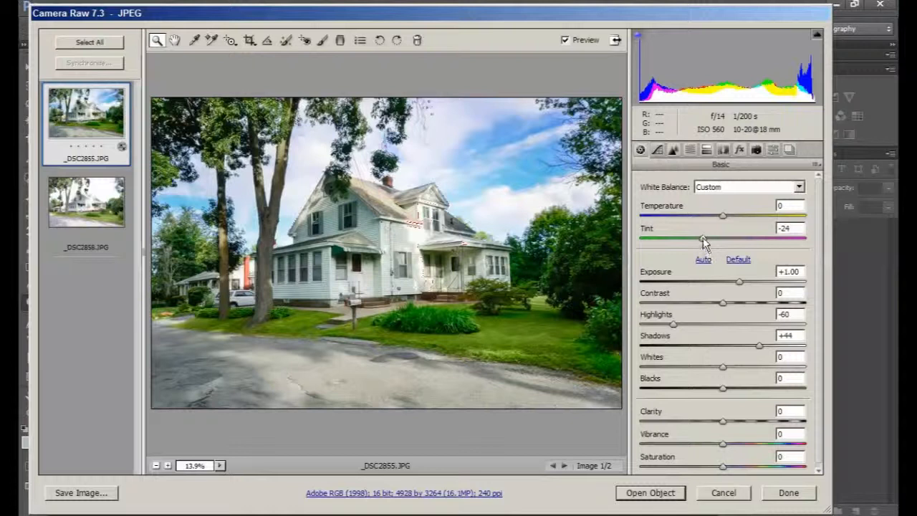
{"action": "left_click_drag", "start_coordinate": [706, 243], "coordinate": [702, 242]}
{"action": "left_click_drag", "start_coordinate": [743, 284], "coordinate": [746, 282]}
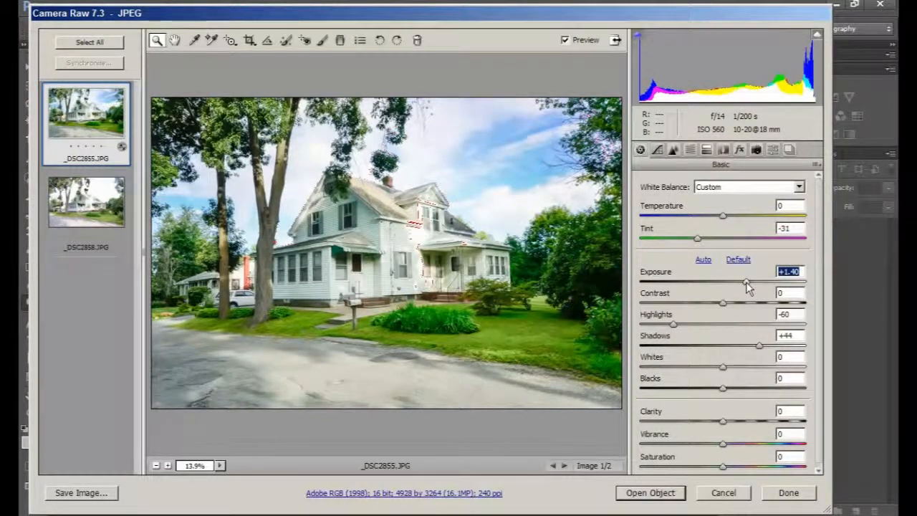
{"action": "left_click_drag", "start_coordinate": [747, 287], "coordinate": [750, 281]}
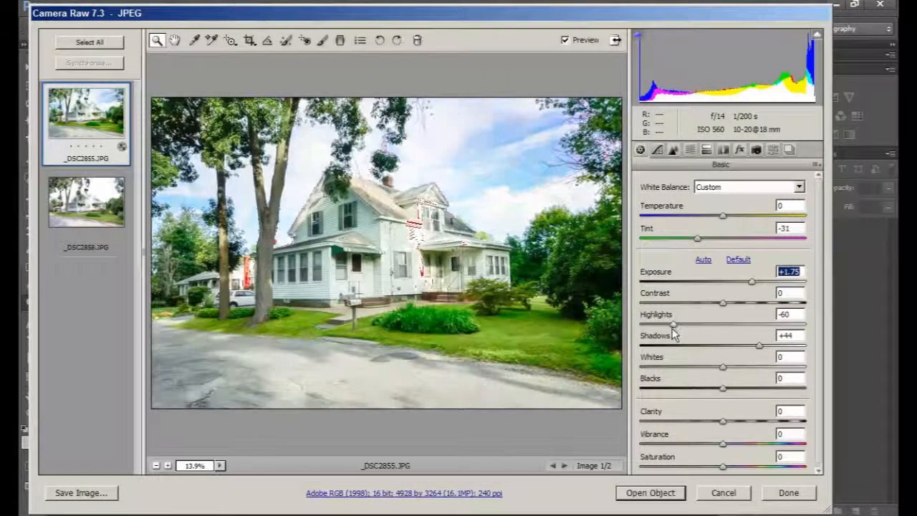
Step: Recover the bright areas of the whole photo by setting Highlights to -85 and Exposure to +1.10
{"action": "left_click", "coordinate": [674, 327]}
{"action": "left_click_drag", "start_coordinate": [673, 327], "coordinate": [654, 324]}
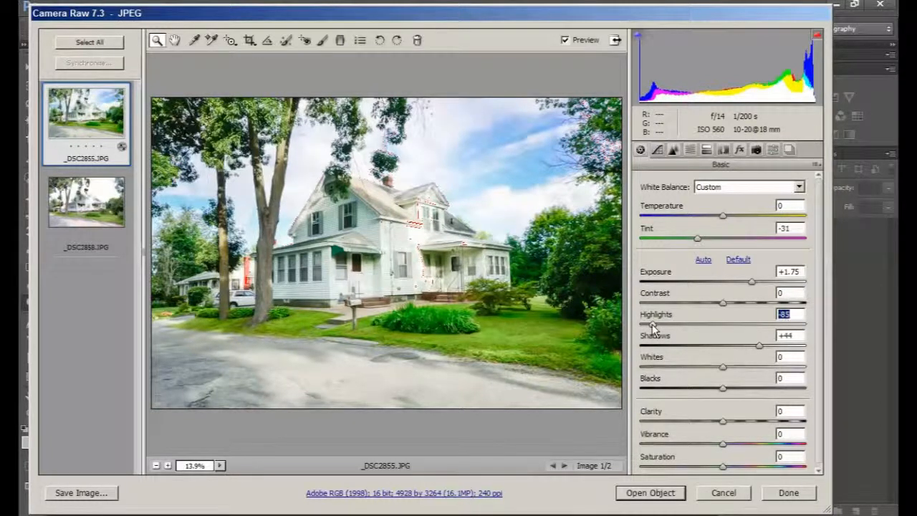
{"action": "left_click_drag", "start_coordinate": [752, 281], "coordinate": [747, 285]}
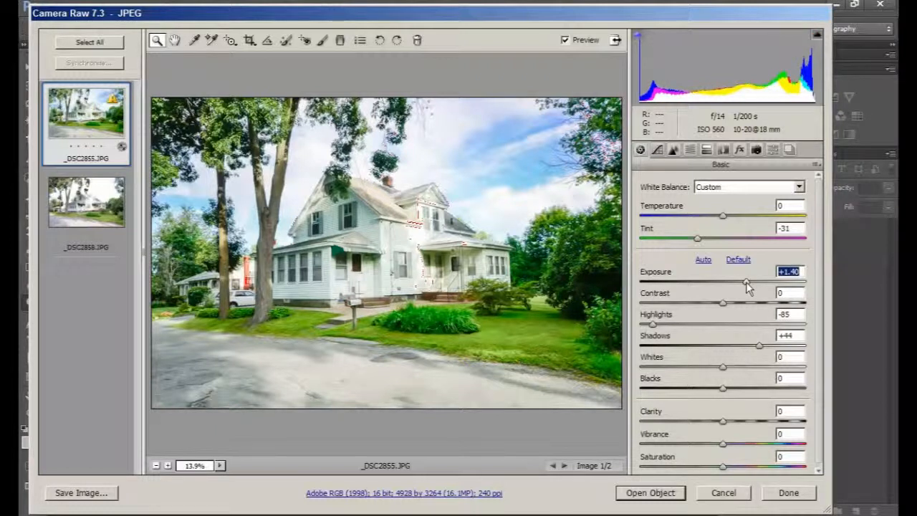
{"action": "left_click_drag", "start_coordinate": [746, 282], "coordinate": [742, 285]}
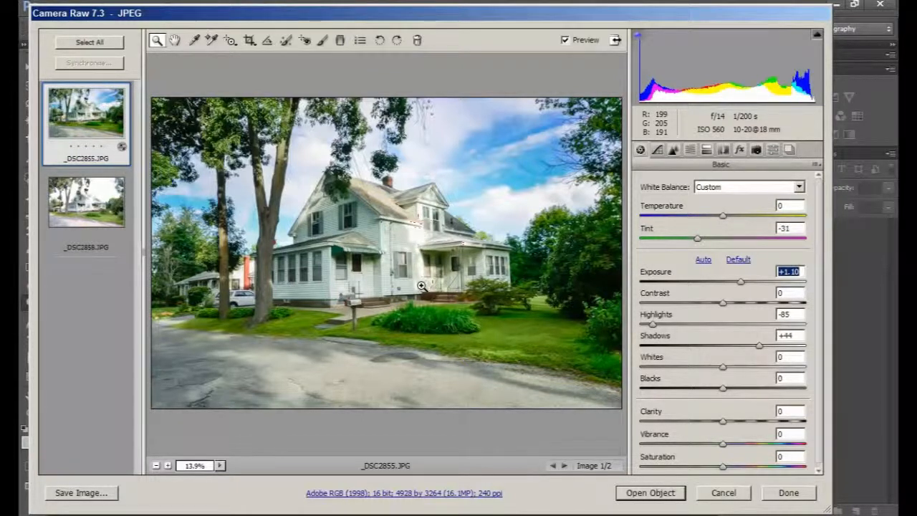
Step: Paint a second Adjustment Brush correction over the upper sky and set its Exposure to -3.45
{"action": "left_click", "coordinate": [322, 41]}
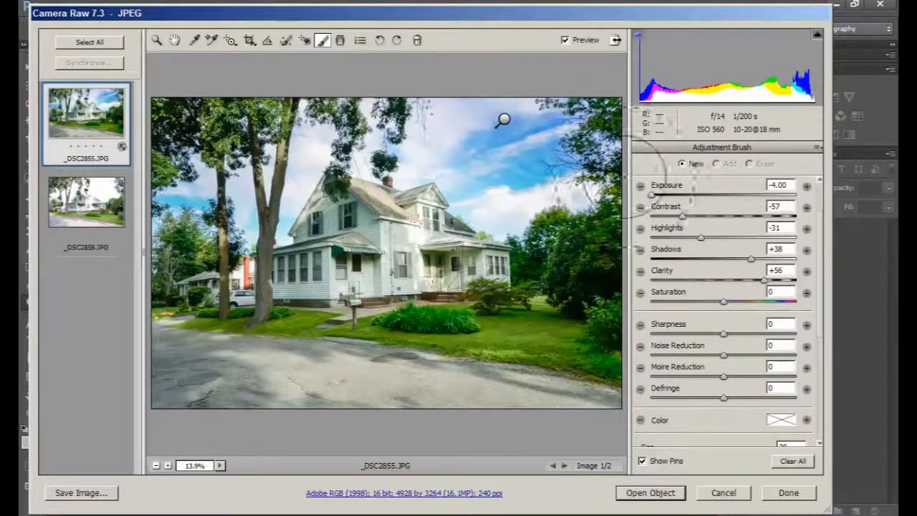
{"action": "left_click_drag", "start_coordinate": [504, 117], "coordinate": [511, 117]}
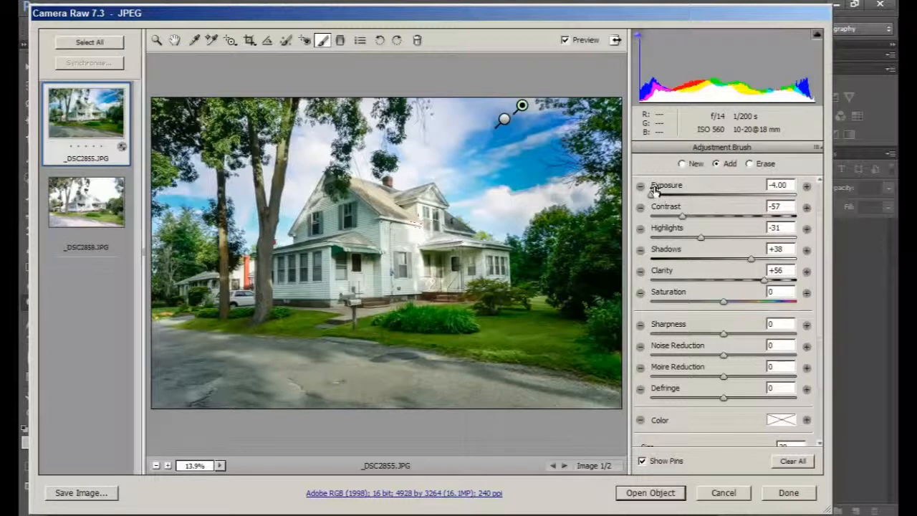
{"action": "left_click_drag", "start_coordinate": [652, 196], "coordinate": [661, 202]}
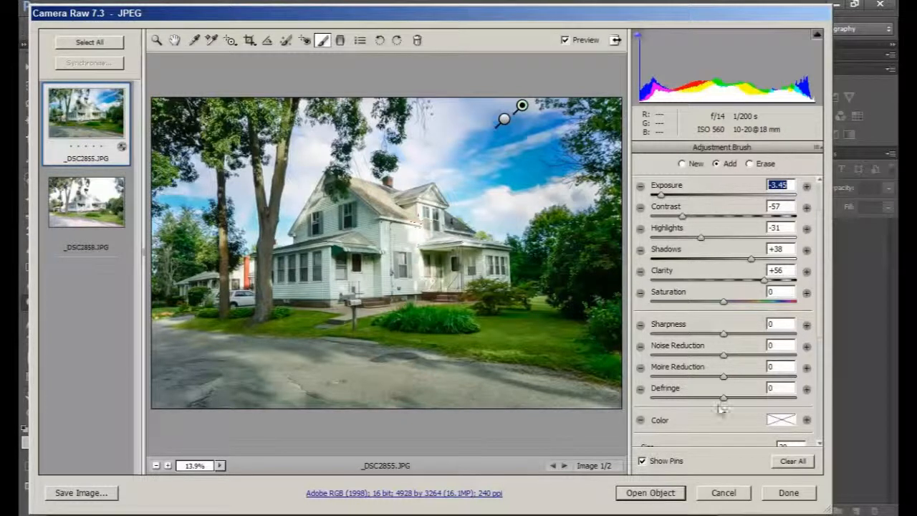
{"action": "left_click", "coordinate": [156, 42]}
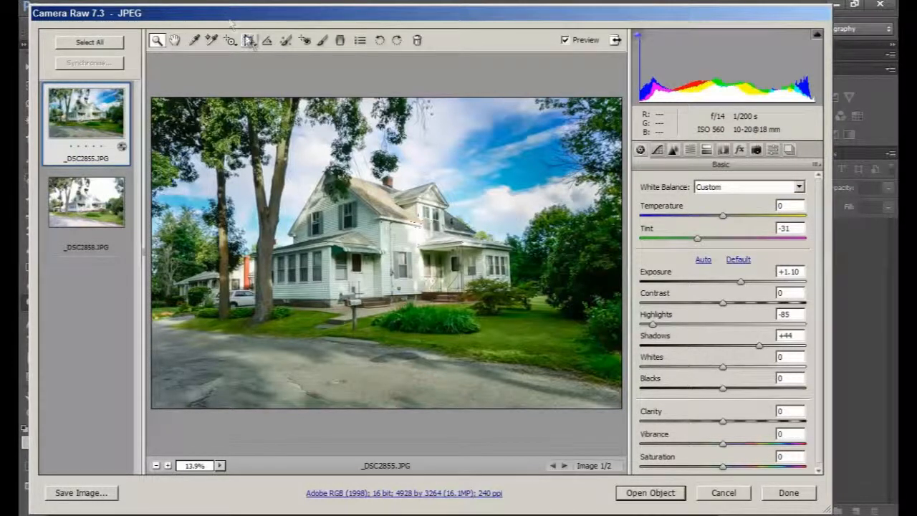
Step: Crop the photo more tightly around the house to about 3845 by 3076 pixels, trimming mainly both sides
{"action": "left_click", "coordinate": [251, 41]}
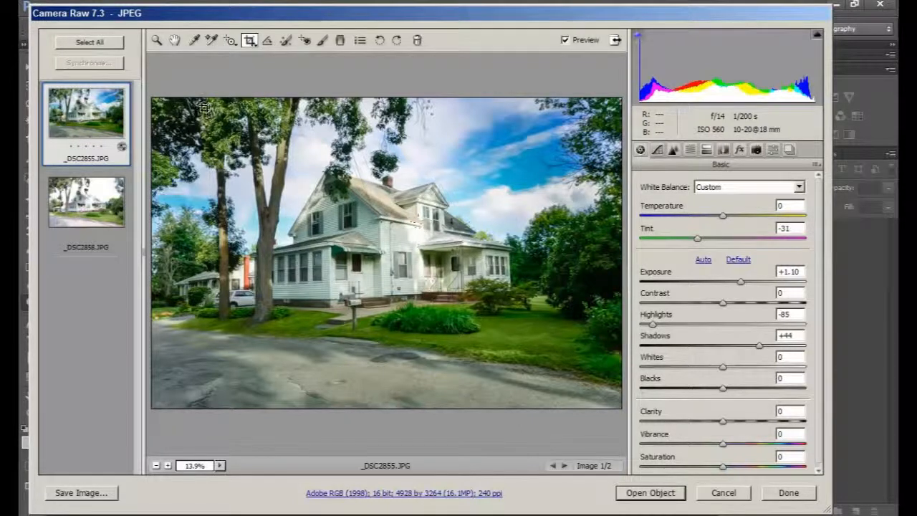
{"action": "left_click_drag", "start_coordinate": [205, 107], "coordinate": [596, 399]}
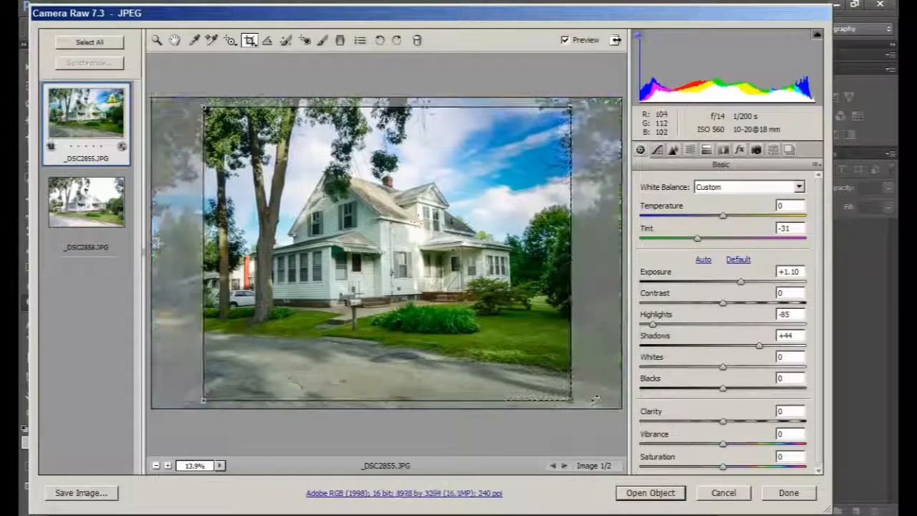
{"action": "key", "text": "z"}
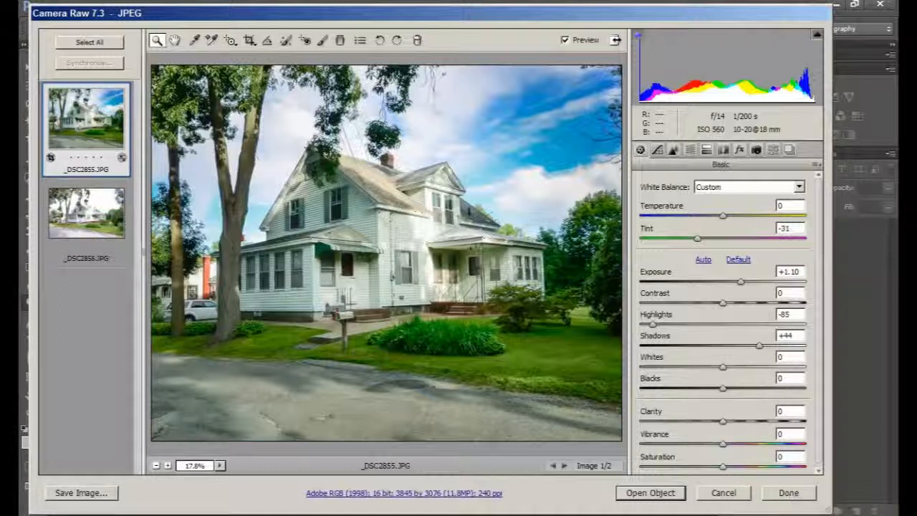
{"action": "left_click", "coordinate": [744, 515]}
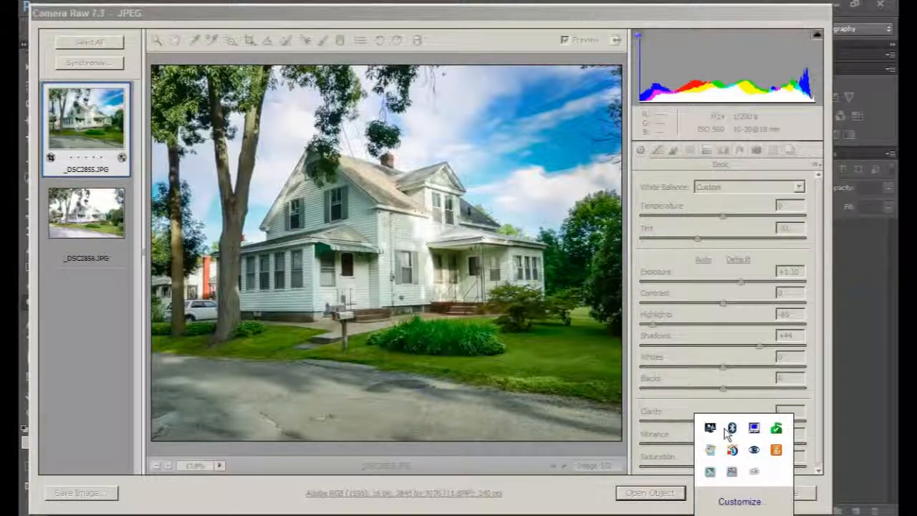